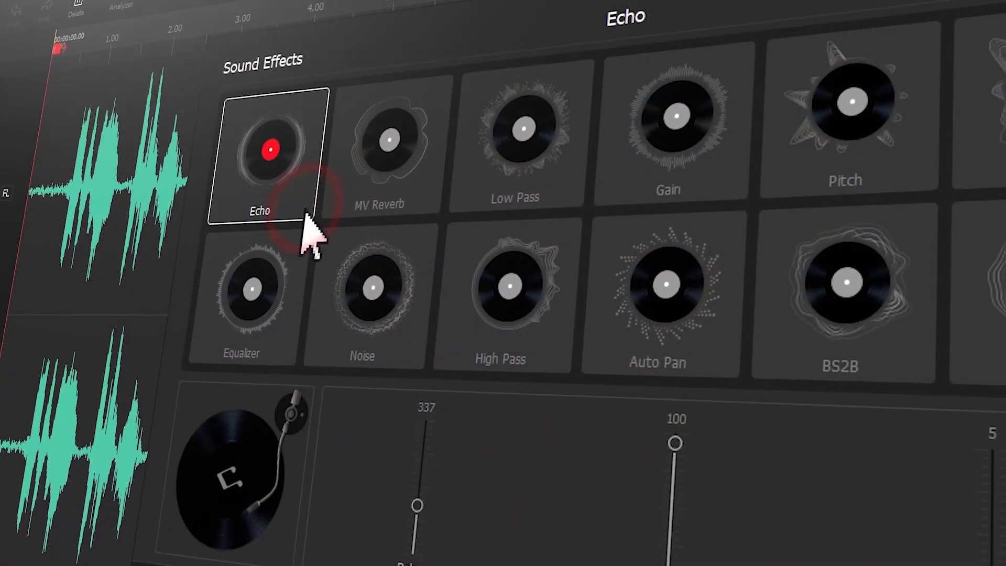
# Step: Preview the MV Reverb, Low Pass, Gain, Pitch and Reverb presets in turn
pyautogui.click(420, 228)
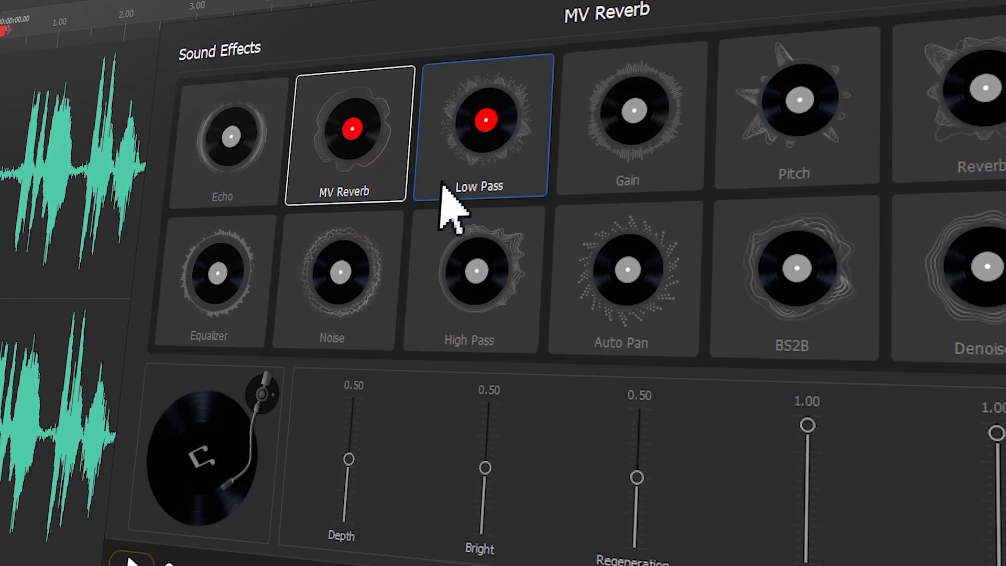
pyautogui.click(542, 184)
pyautogui.click(661, 166)
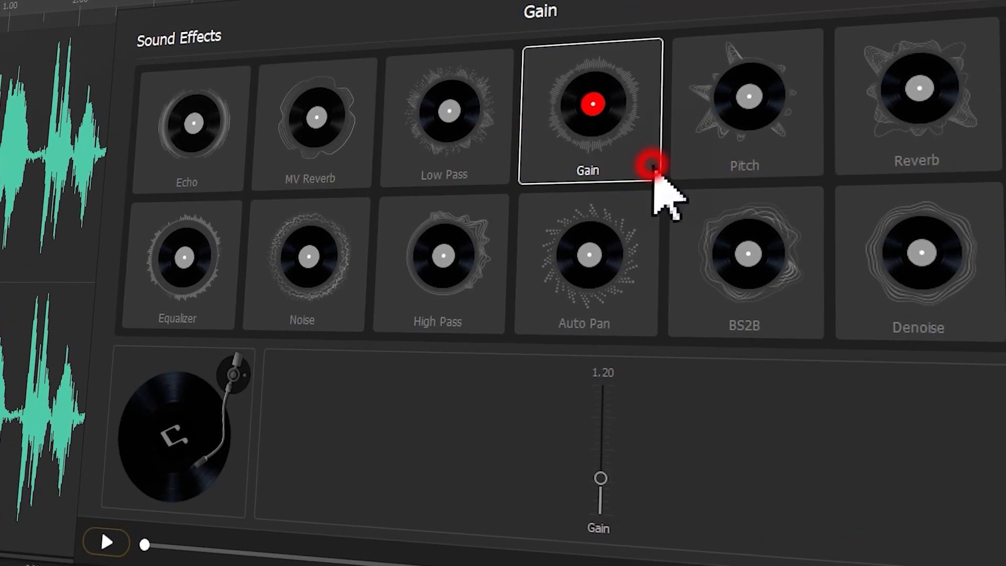
pyautogui.click(832, 168)
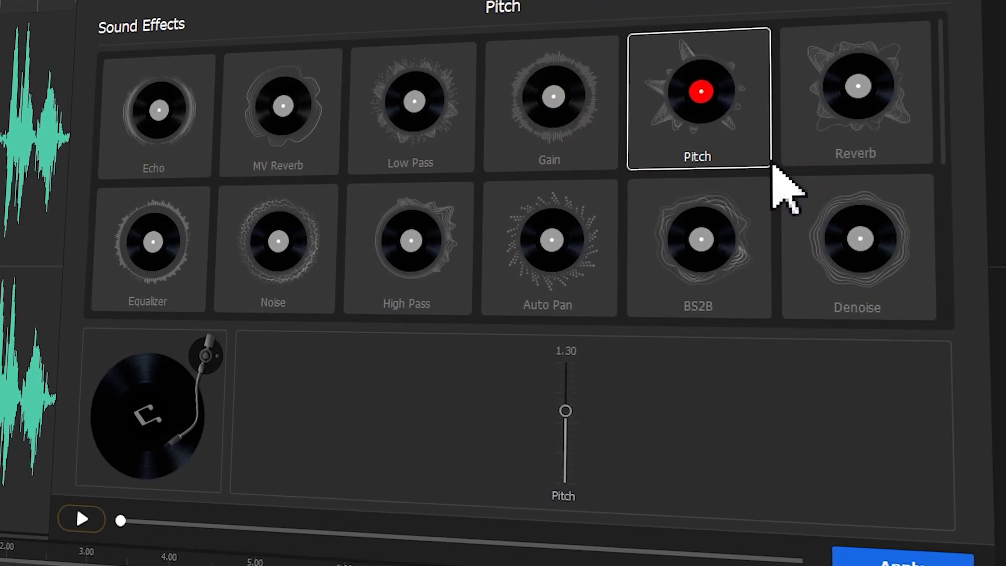
pyautogui.click(941, 155)
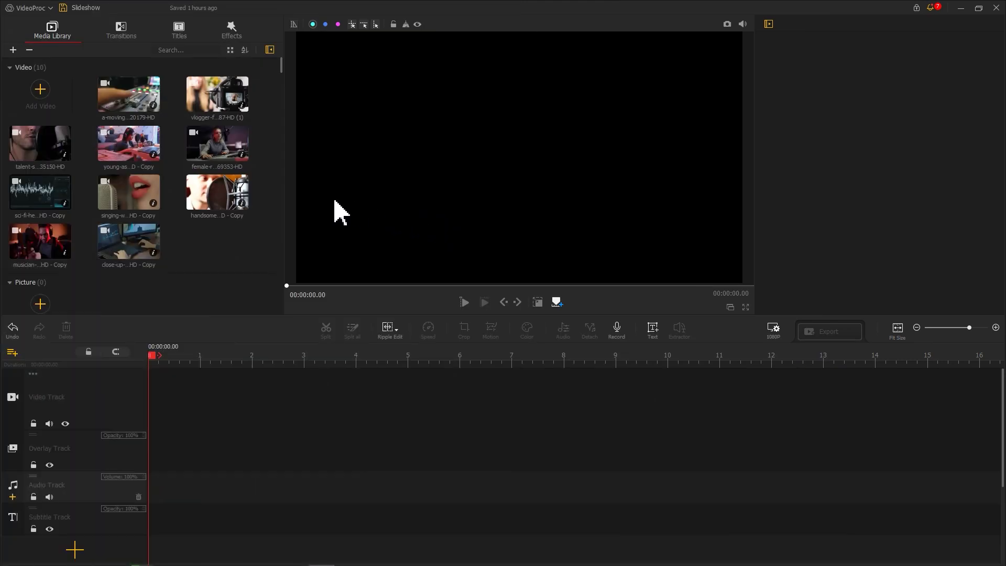
# Step: Place the 4.78-second 'add effects' clip on the Audio Track and open it in the Audio Editor
pyautogui.scroll(-4, 186, 201)
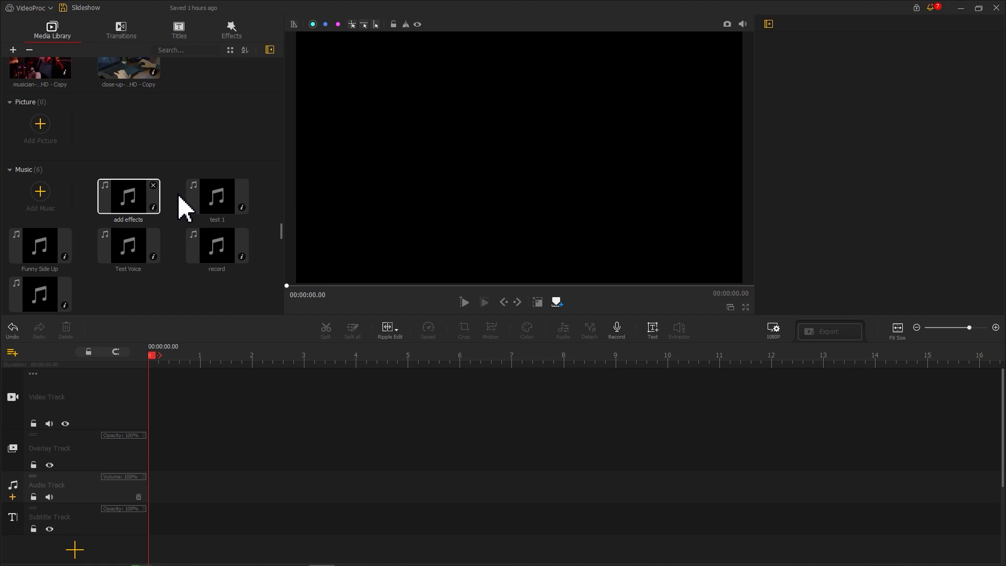
pyautogui.moveTo(147, 209); pyautogui.dragTo(162, 445)
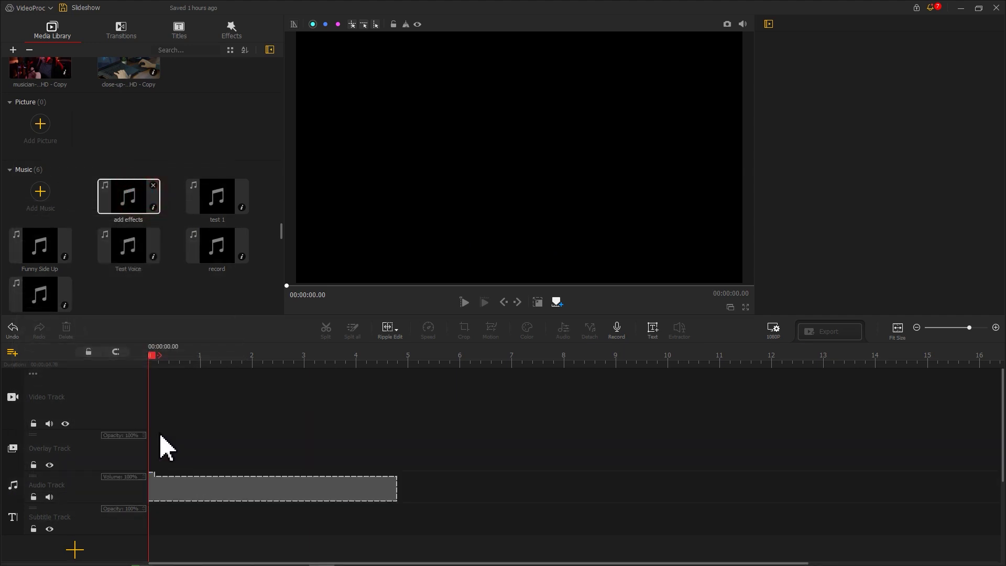
pyautogui.click(246, 492)
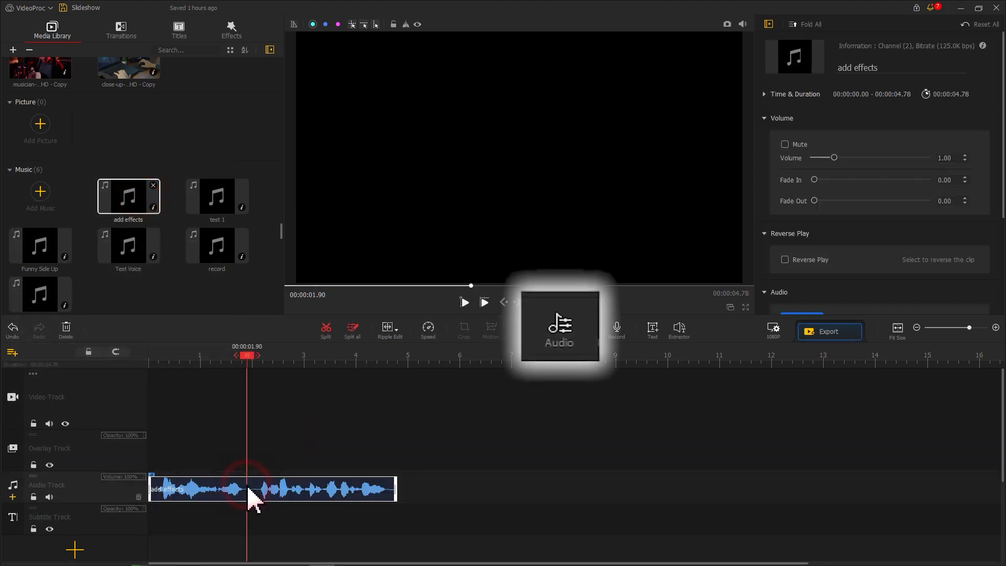
pyautogui.click(559, 337)
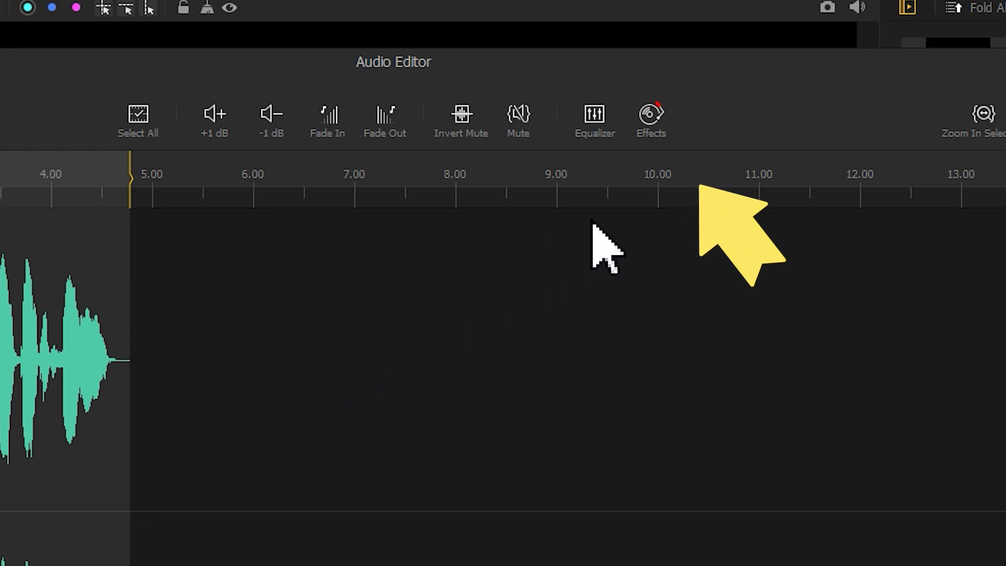
# Step: Apply Echo with Delay 518, Volume 70 and Repeat 14, then preview the voice
pyautogui.click(654, 131)
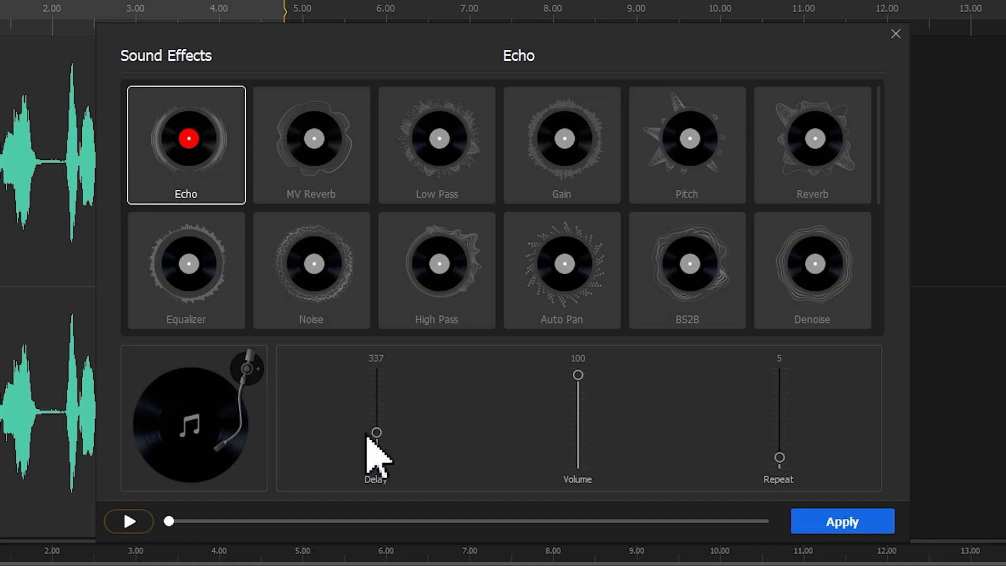
pyautogui.moveTo(377, 433); pyautogui.dragTo(378, 391)
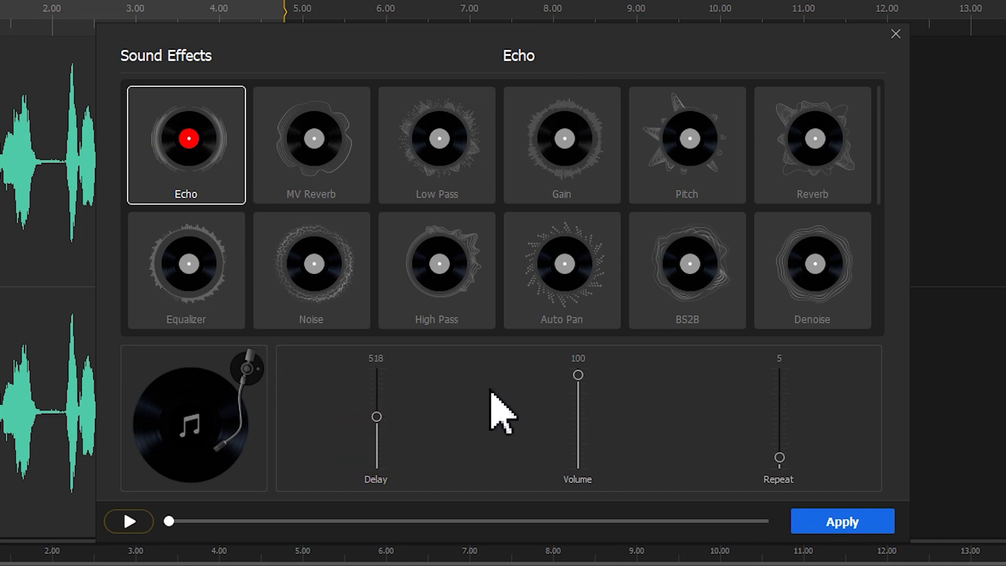
pyautogui.moveTo(584, 378); pyautogui.dragTo(588, 402)
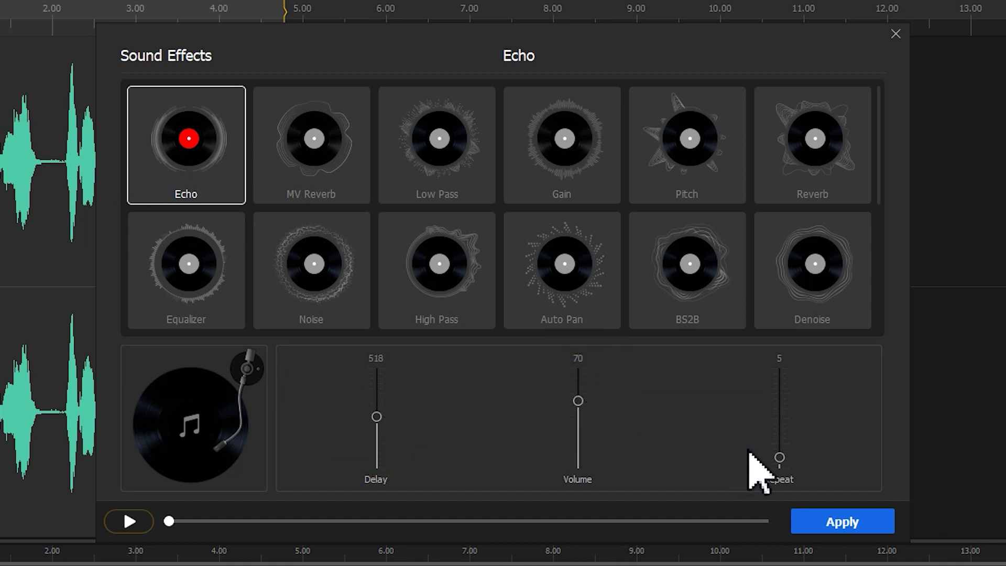
pyautogui.moveTo(781, 460); pyautogui.dragTo(780, 449)
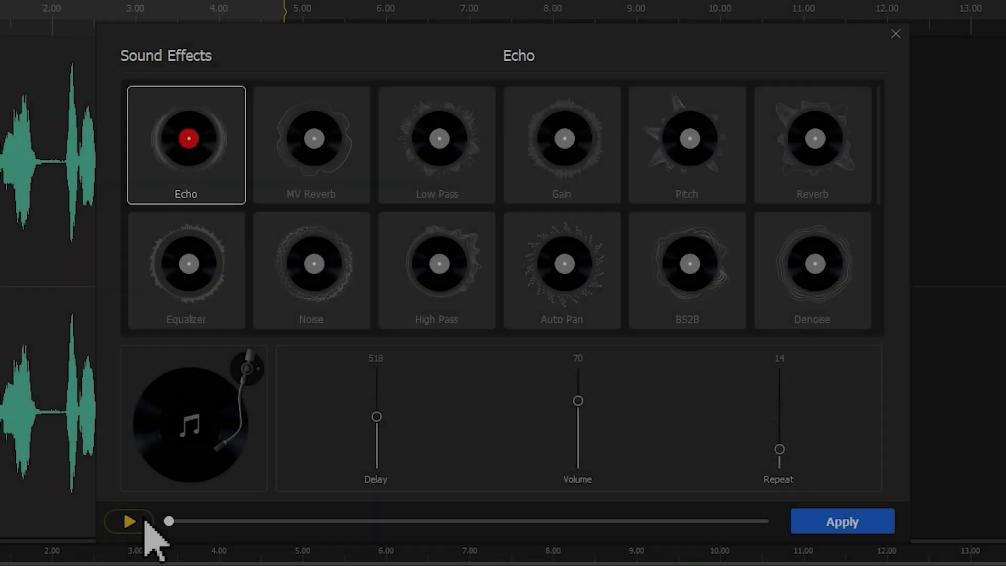
pyautogui.click(146, 522)
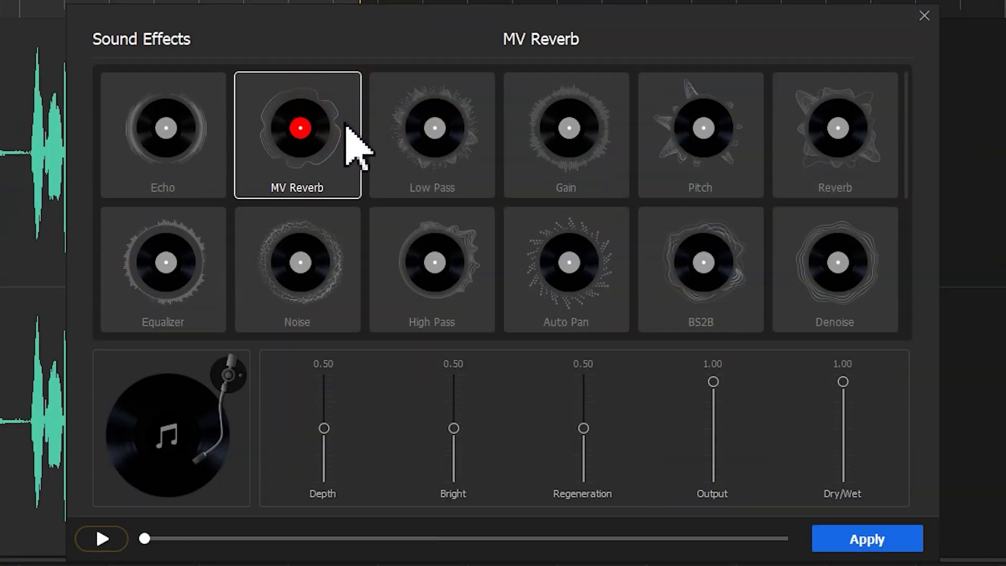
# Step: Tune MV Reverb toward Depth 0.17, Bright 0.79, Regeneration 0.69 and Output 0.74
pyautogui.moveTo(325, 424); pyautogui.dragTo(335, 443)
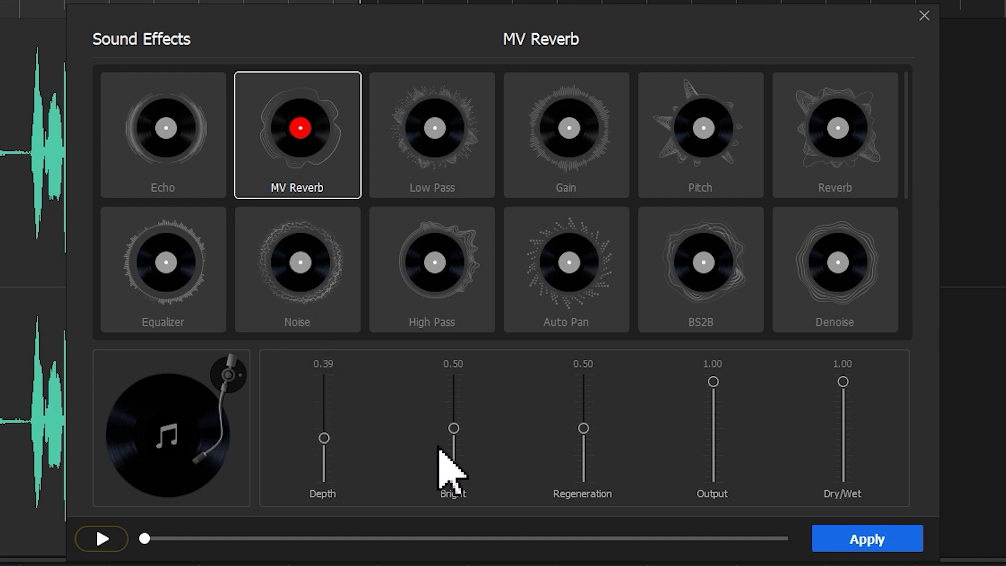
pyautogui.moveTo(454, 428); pyautogui.dragTo(503, 407)
pyautogui.moveTo(583, 428)
pyautogui.mouseDown()
pyautogui.moveTo(583, 468)
pyautogui.moveTo(583, 403)
pyautogui.moveTo(584, 426)
pyautogui.mouseUp()
pyautogui.moveTo(713, 382); pyautogui.dragTo(732, 399)
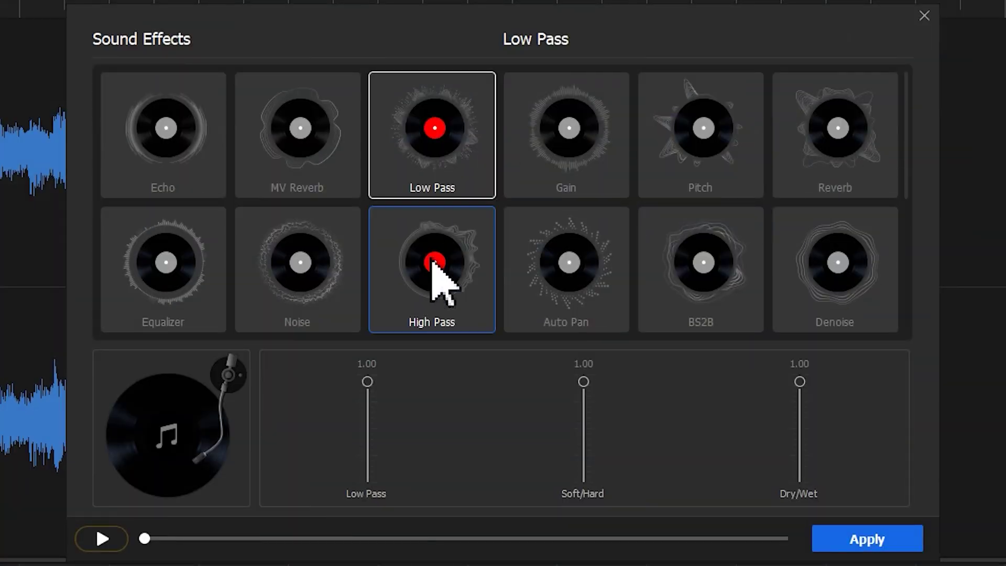
# Step: Try the Low Pass and Soft/Hard slider ranges, then play the original voice for comparison
pyautogui.moveTo(367, 381)
pyautogui.mouseDown()
pyautogui.moveTo(371, 472)
pyautogui.moveTo(385, 381)
pyautogui.mouseUp()
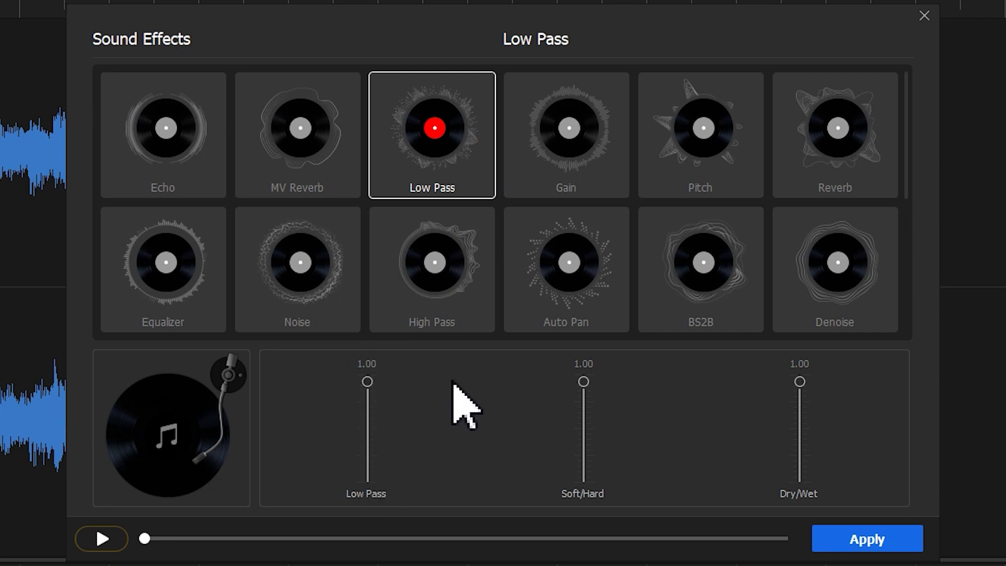
pyautogui.moveTo(583, 381)
pyautogui.mouseDown()
pyautogui.moveTo(590, 449)
pyautogui.moveTo(601, 383)
pyautogui.mouseUp()
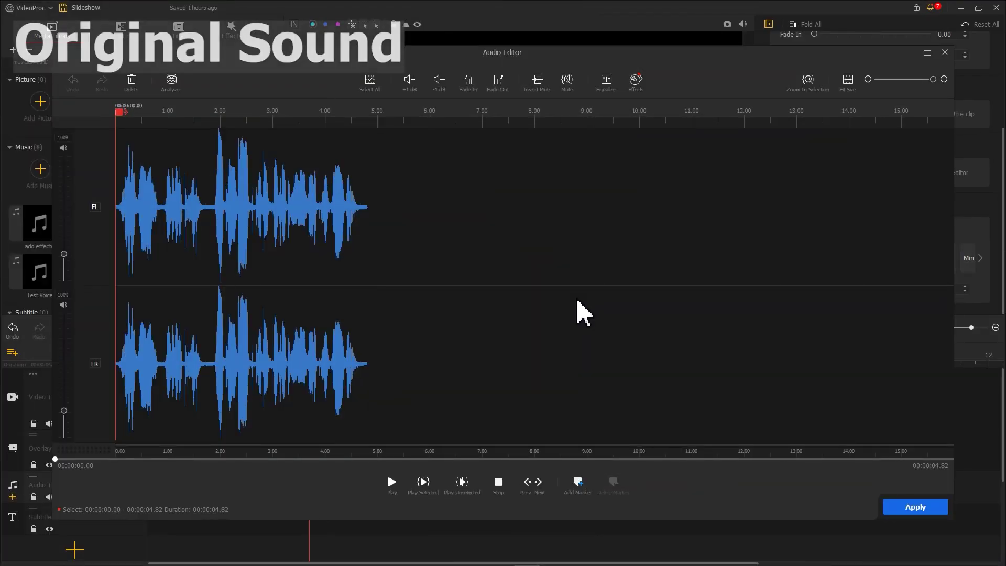
pyautogui.press('space')
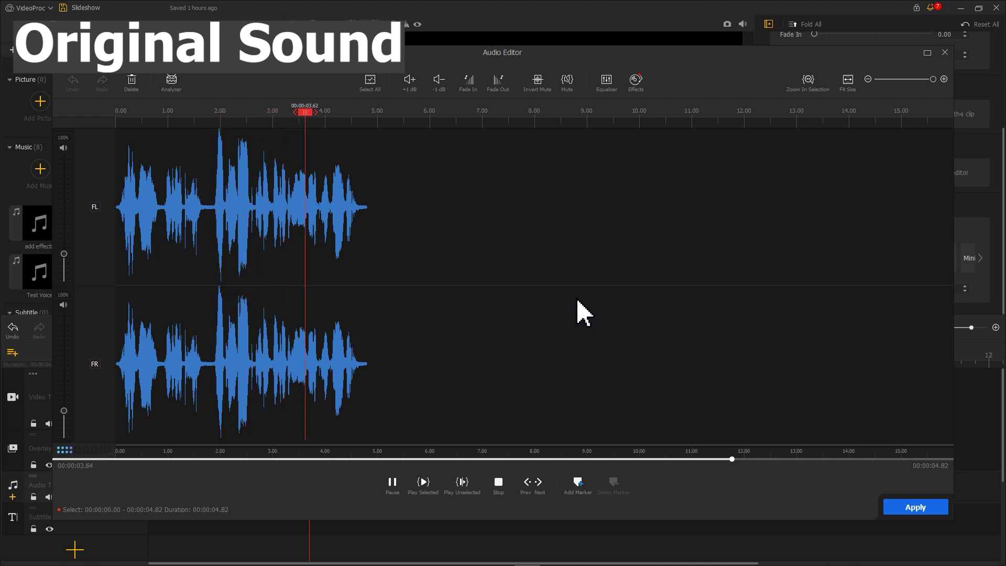
# Step: Pick Low Pass, cut its level to 0.35 and preview the voice
pyautogui.click(636, 81)
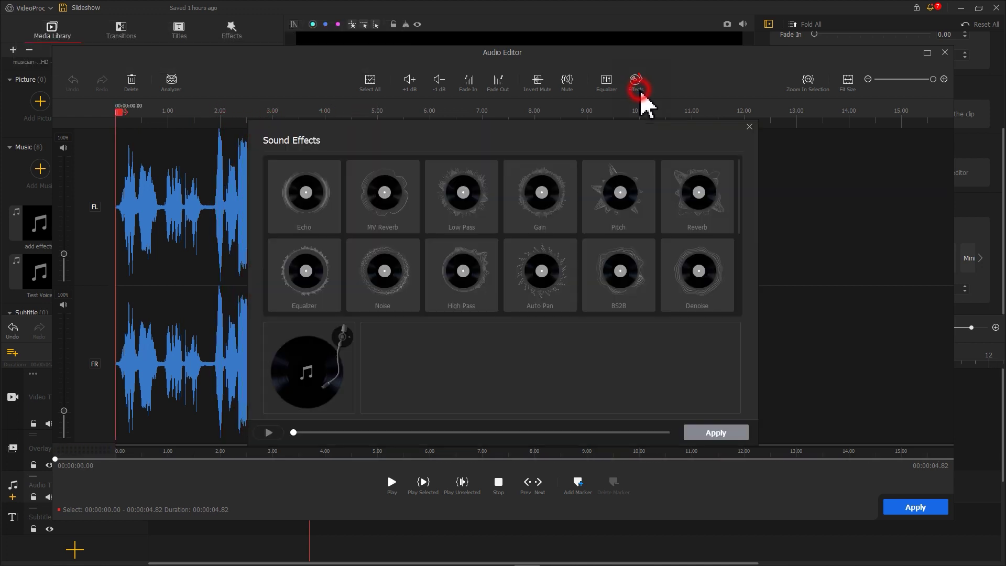
pyautogui.click(470, 189)
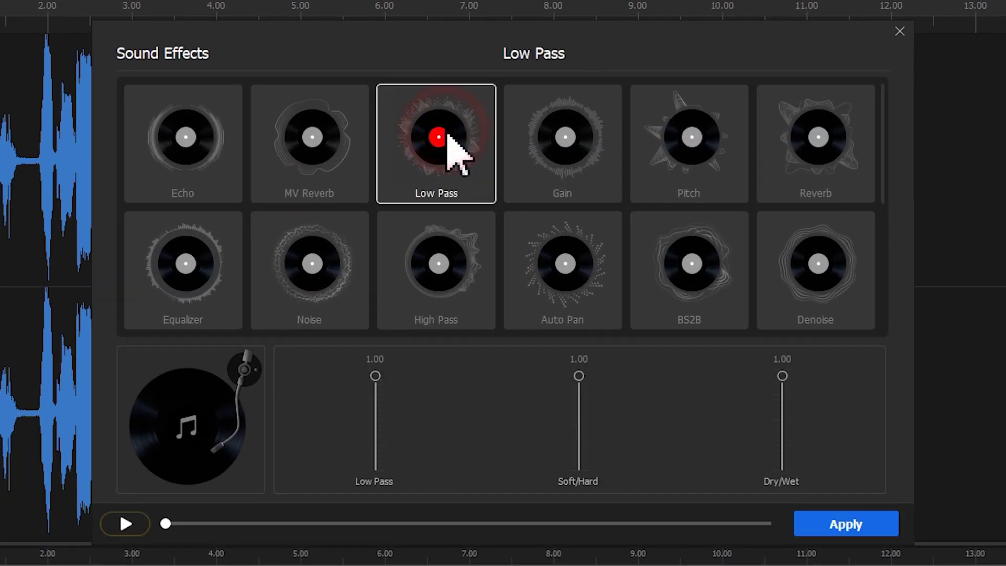
pyautogui.moveTo(375, 375); pyautogui.dragTo(375, 433)
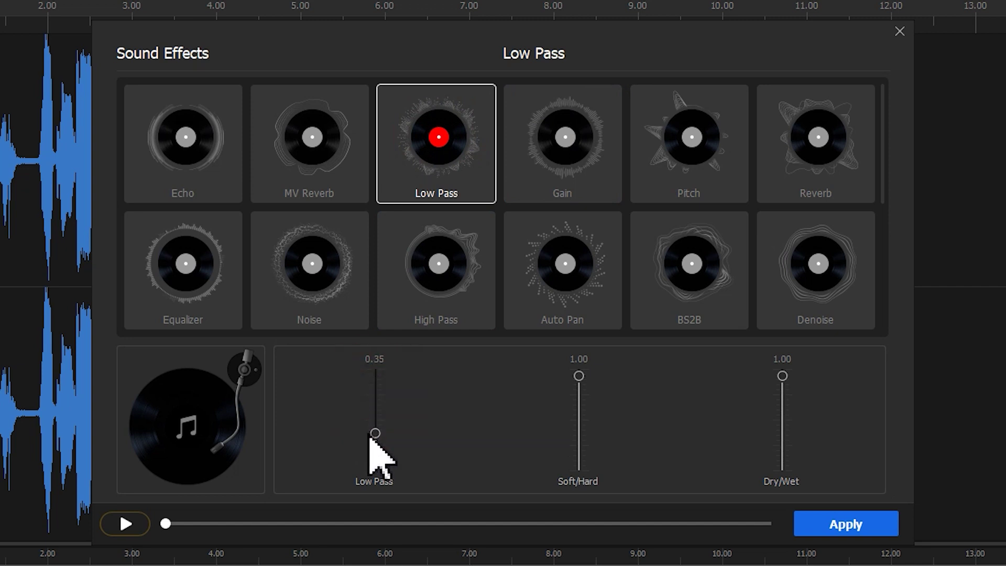
pyautogui.click(125, 524)
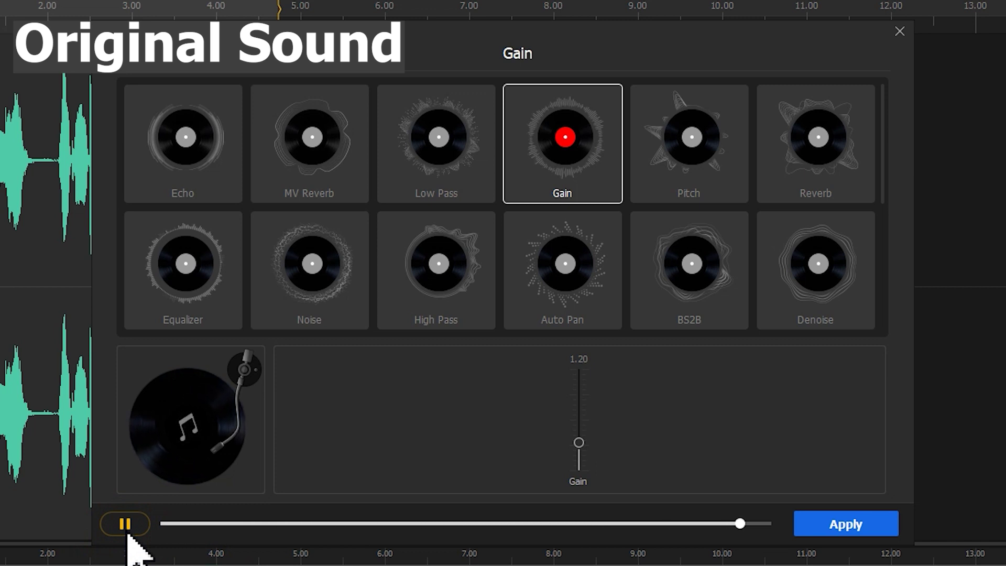
# Step: Boost Gain to 5.00 and preview, then raise Pitch to 1.34 and preview again
pyautogui.moveTo(578, 444); pyautogui.dragTo(579, 376)
pyautogui.click(127, 524)
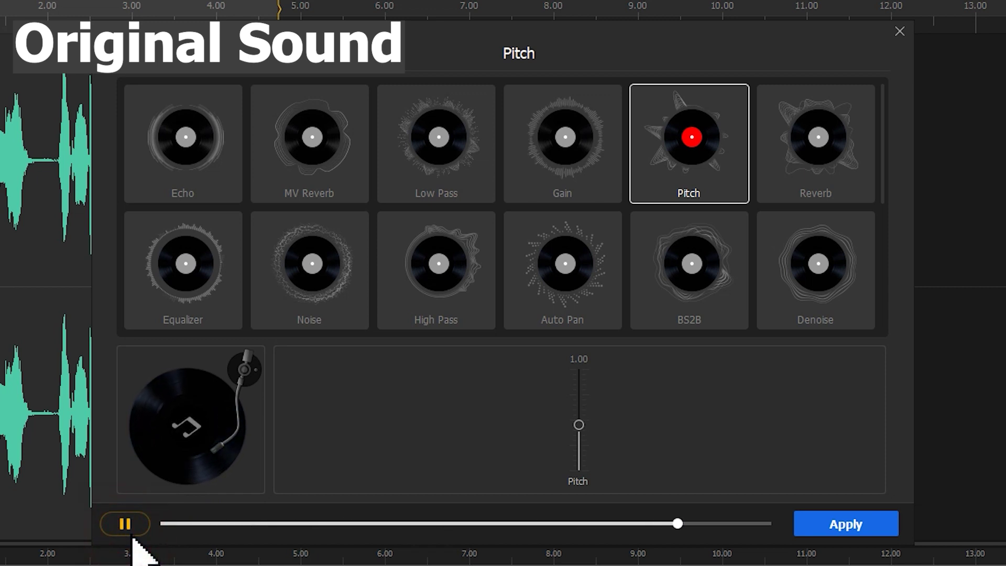
pyautogui.click(579, 425)
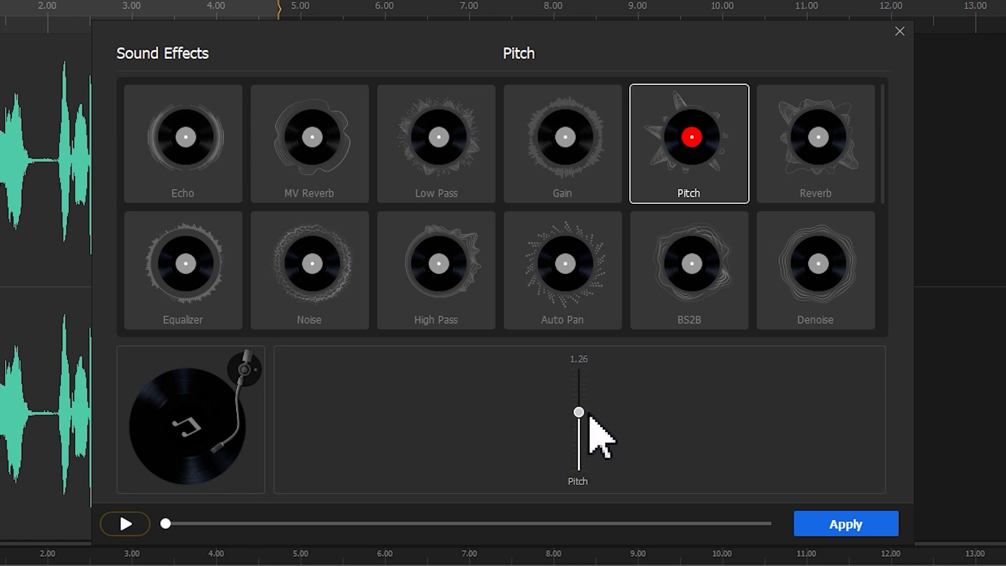
pyautogui.moveTo(589, 414); pyautogui.dragTo(581, 408)
pyautogui.click(134, 529)
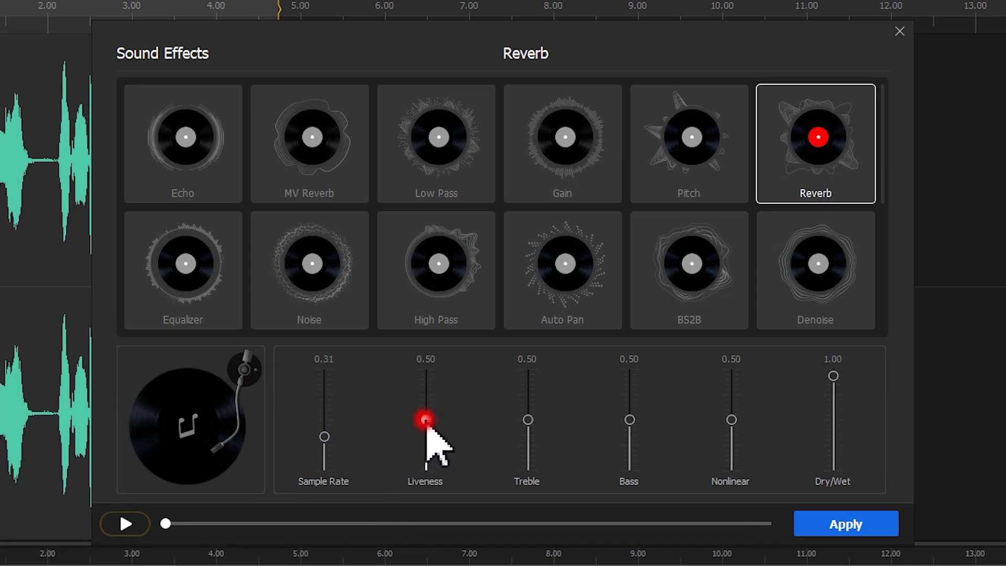
# Step: Raise Reverb Liveness to 0.56 and lower its Treble and Nonlinear levels
pyautogui.moveTo(426, 419); pyautogui.dragTo(426, 414)
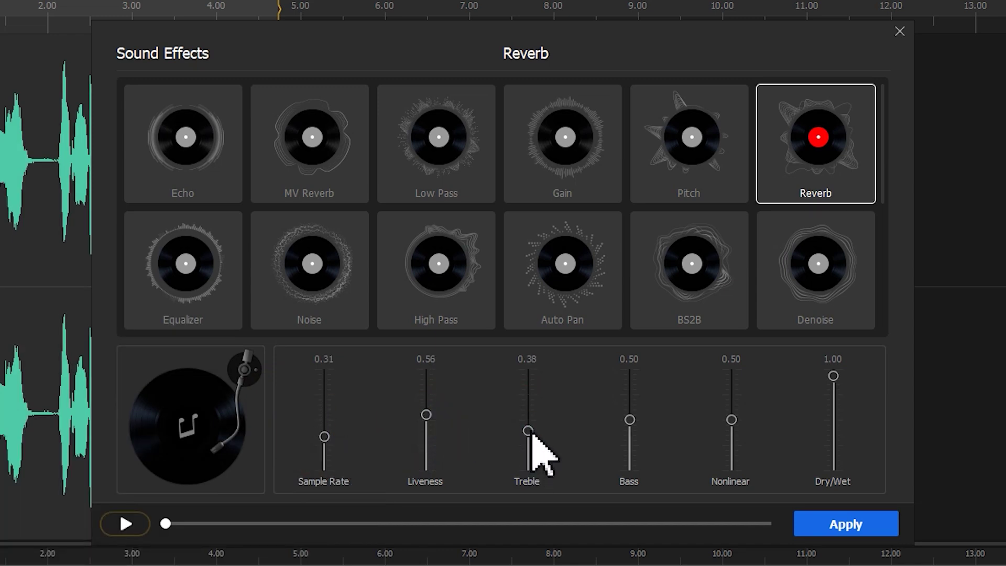
pyautogui.moveTo(630, 419); pyautogui.dragTo(632, 431)
pyautogui.moveTo(732, 419); pyautogui.dragTo(743, 425)
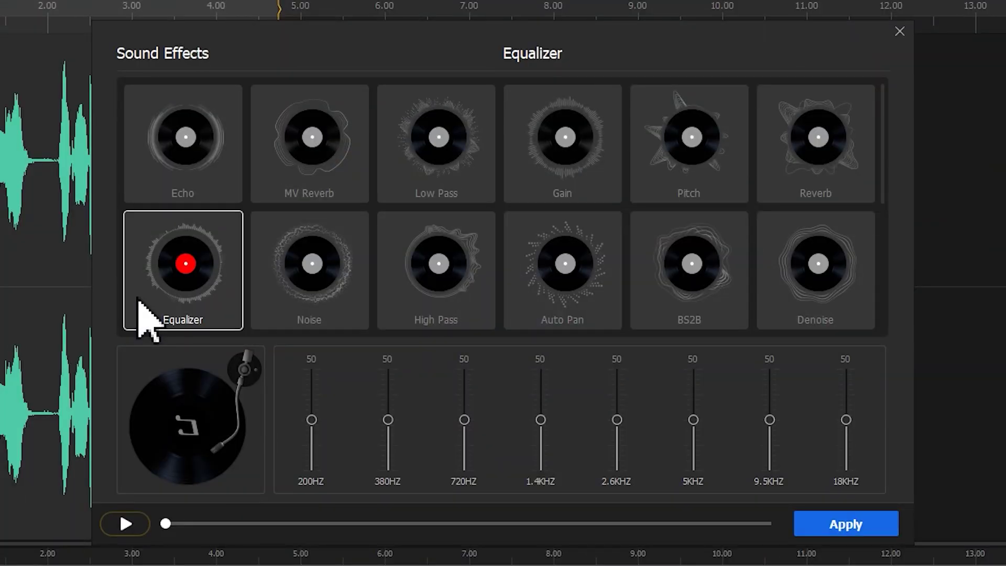
# Step: After hearing the original, set EQ bands 200HZ-9.5KHZ to 26, 72, 40, 77, 76, 61, 37 and preview
pyautogui.click(126, 523)
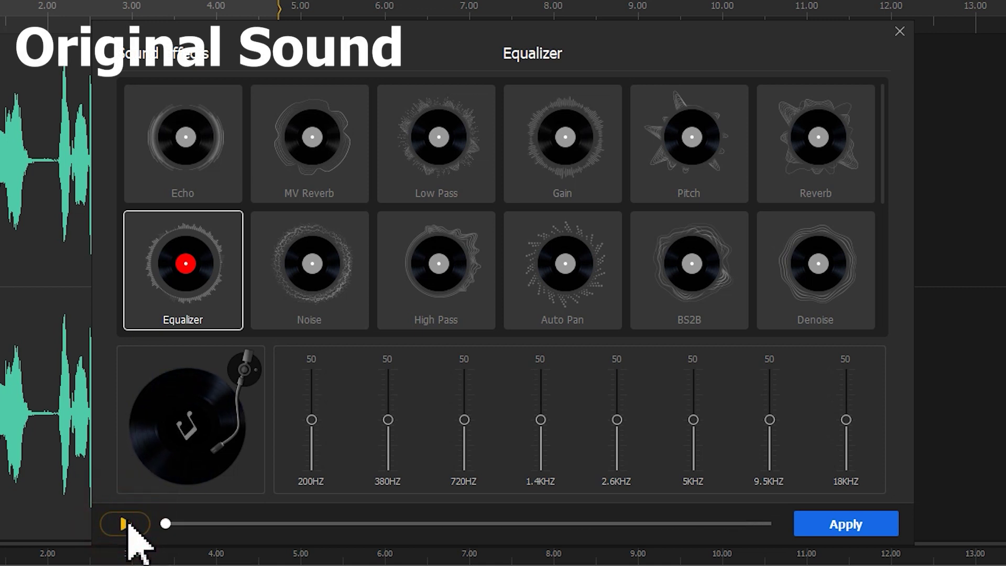
pyautogui.moveTo(311, 419); pyautogui.dragTo(312, 439)
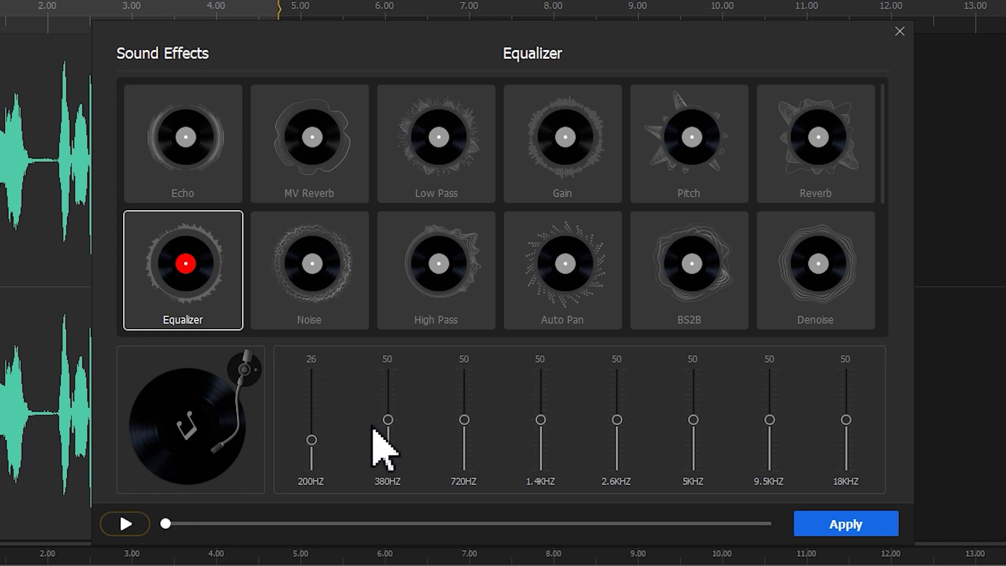
pyautogui.moveTo(388, 419); pyautogui.dragTo(387, 401)
pyautogui.moveTo(463, 420); pyautogui.dragTo(464, 428)
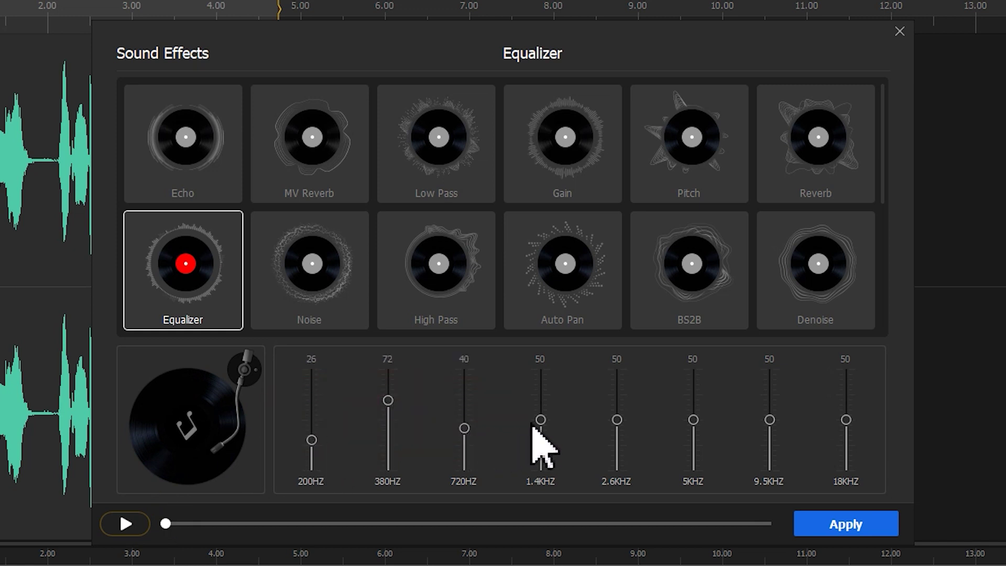
pyautogui.moveTo(617, 419); pyautogui.dragTo(617, 396)
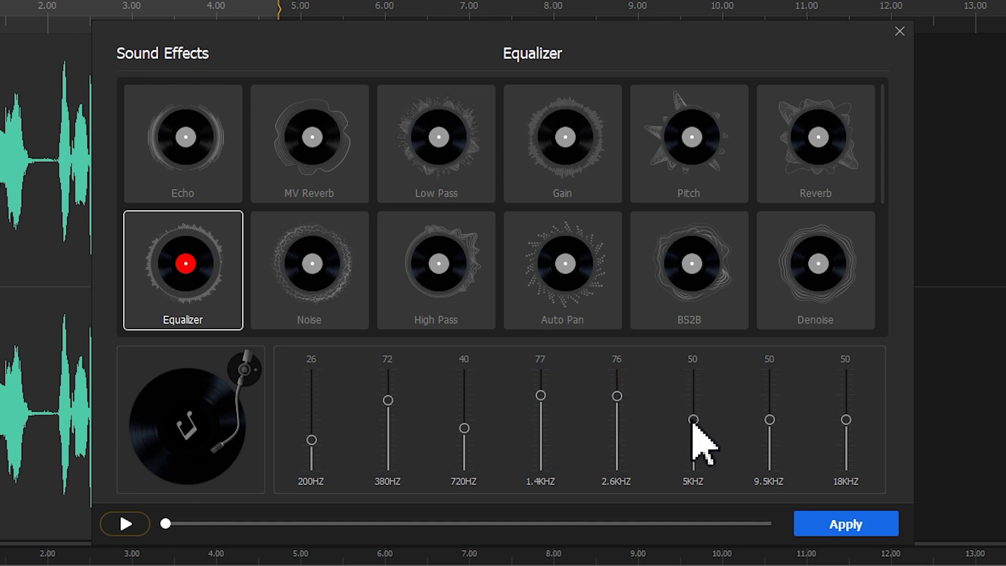
pyautogui.moveTo(693, 420); pyautogui.dragTo(693, 409)
pyautogui.moveTo(769, 420); pyautogui.dragTo(769, 431)
pyautogui.moveTo(846, 420); pyautogui.dragTo(848, 462)
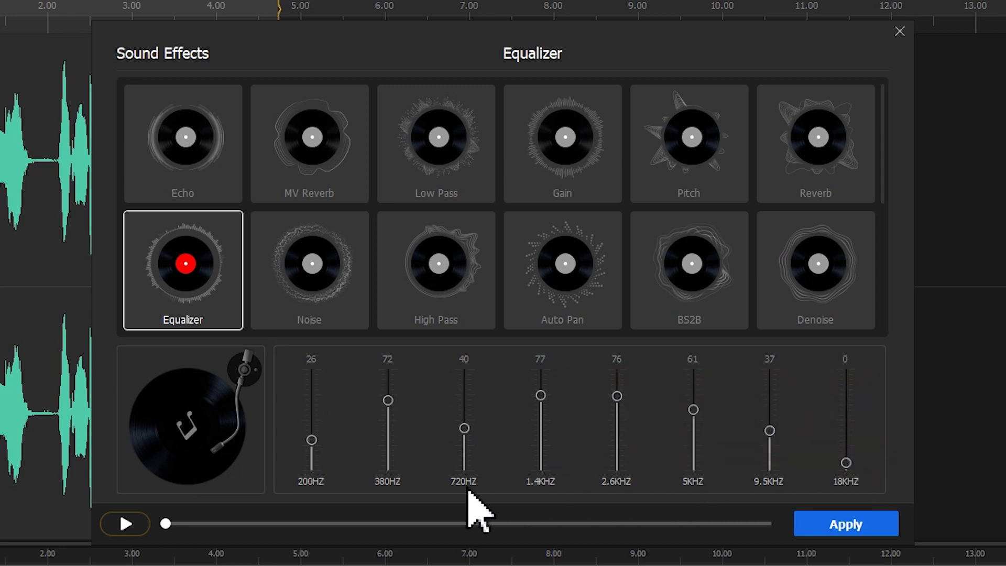
pyautogui.click(139, 527)
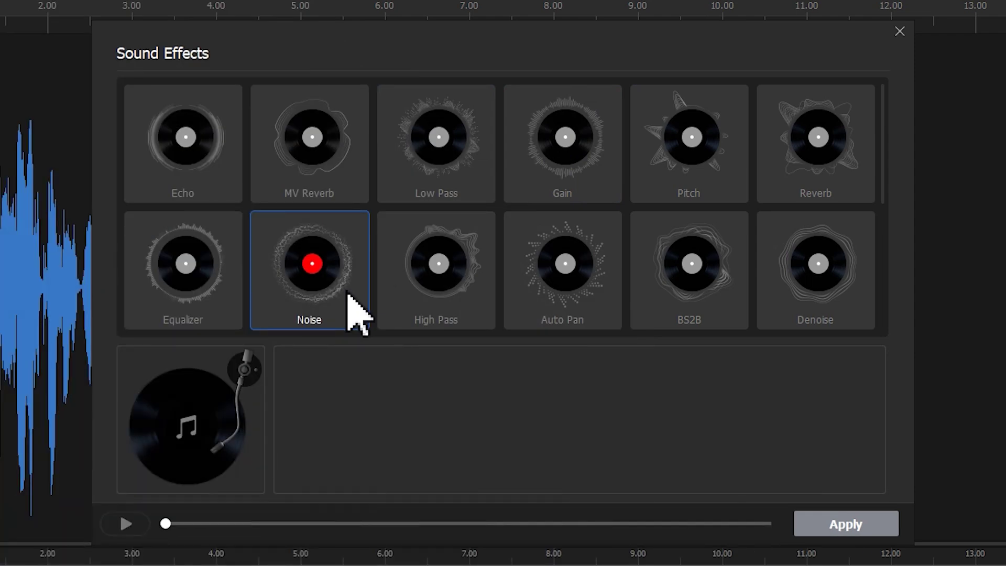
# Step: Choose the Noise effect to show its Distance and Dry/Wet settings
pyautogui.click(348, 292)
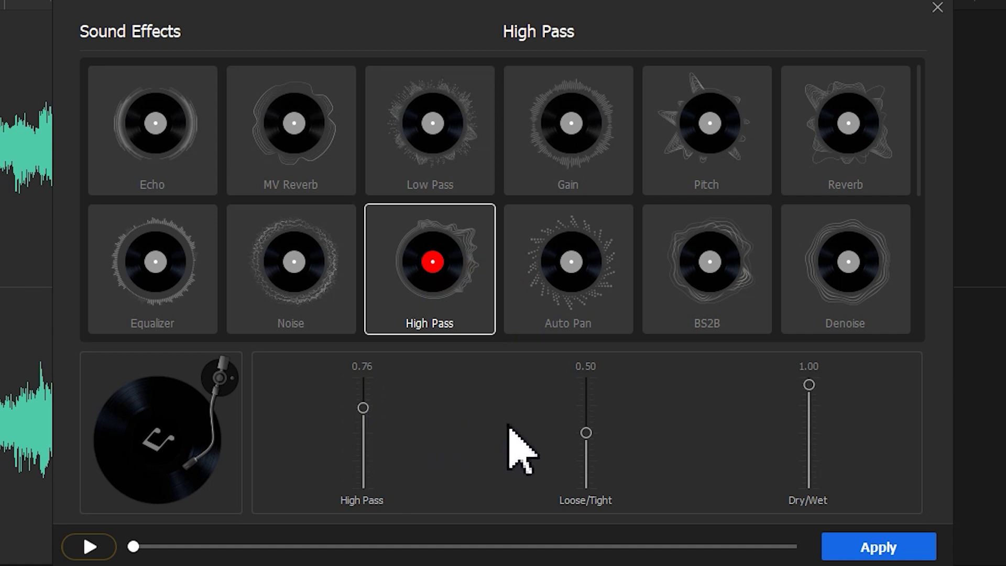
# Step: Set Loose/Tight 0.51 and Dry/Wet 0.78, play the original, then raise High Pass to 0.41 and preview
pyautogui.moveTo(586, 433)
pyautogui.mouseDown()
pyautogui.moveTo(586, 392)
pyautogui.moveTo(586, 433)
pyautogui.mouseUp()
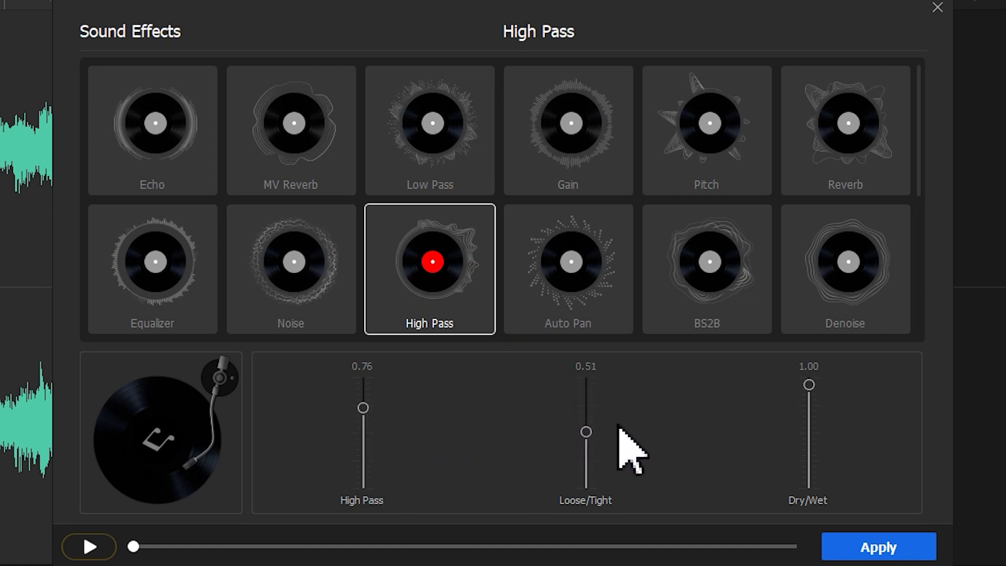
pyautogui.moveTo(808, 386)
pyautogui.mouseDown()
pyautogui.moveTo(815, 410)
pyautogui.moveTo(820, 382)
pyautogui.mouseUp()
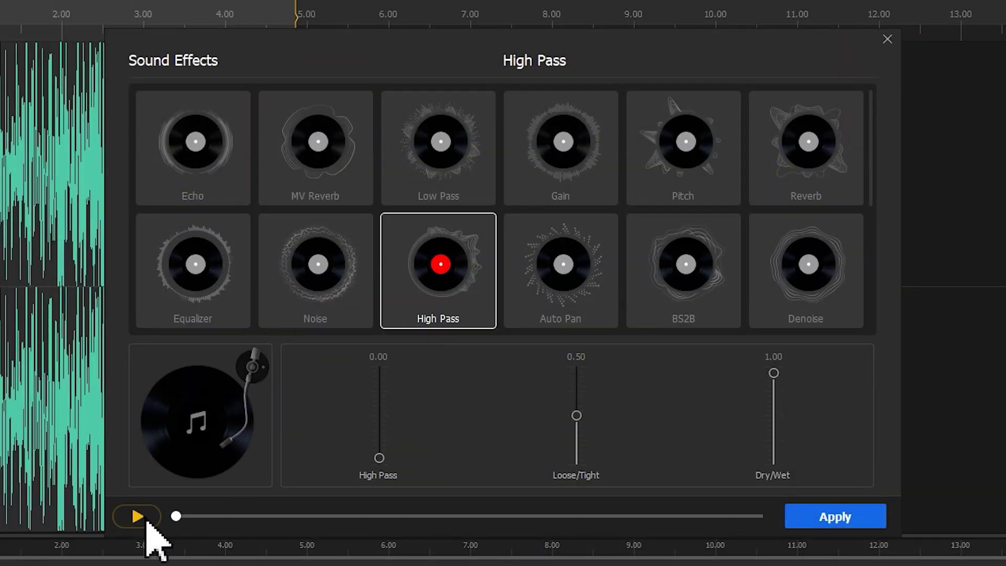
pyautogui.click(148, 521)
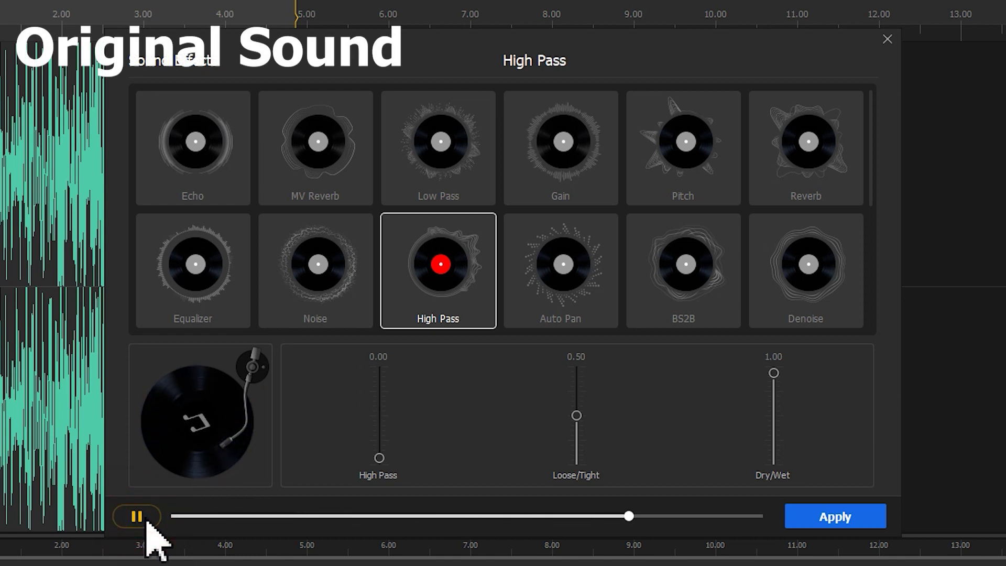
pyautogui.moveTo(379, 458); pyautogui.dragTo(389, 425)
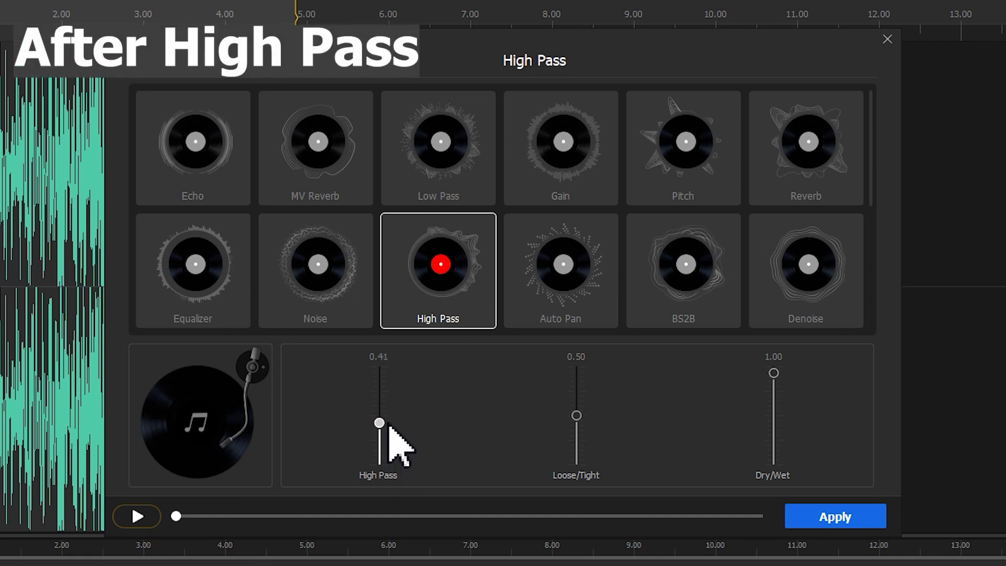
pyautogui.click(149, 516)
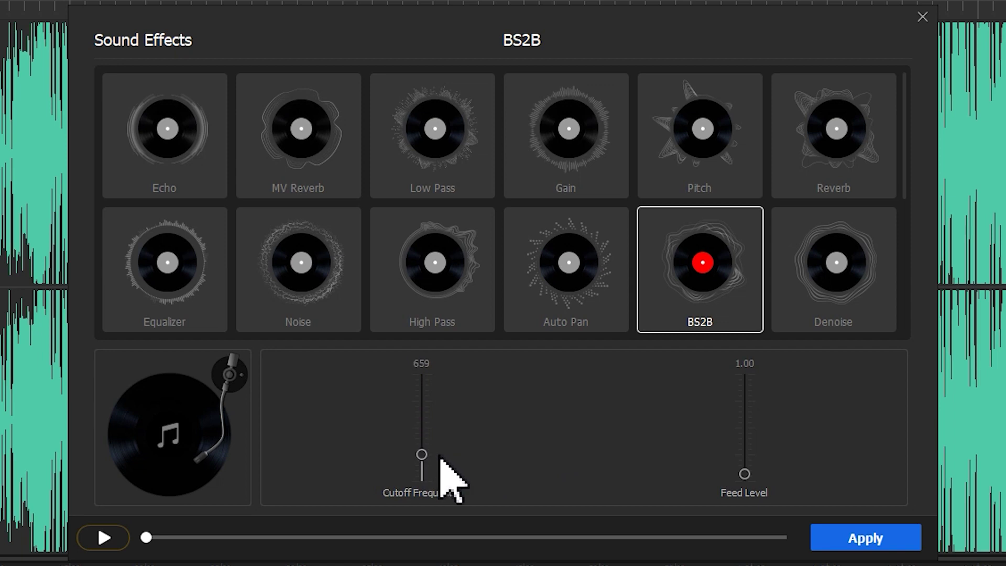
# Step: Lower the BS2B Cutoff Frequency slider to 659
pyautogui.moveTo(743, 475)
pyautogui.mouseDown()
pyautogui.moveTo(749, 379)
pyautogui.moveTo(745, 460)
pyautogui.mouseUp()
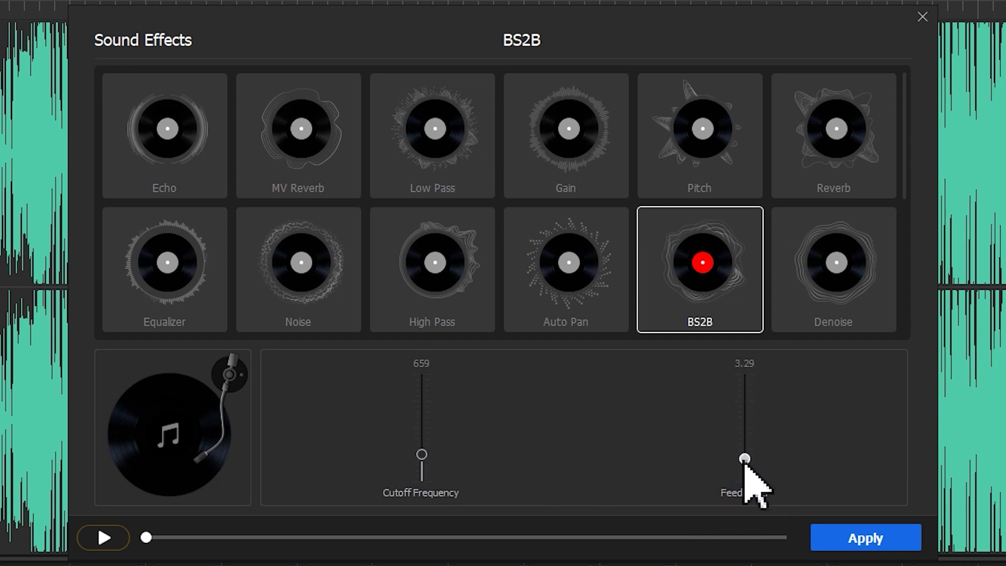